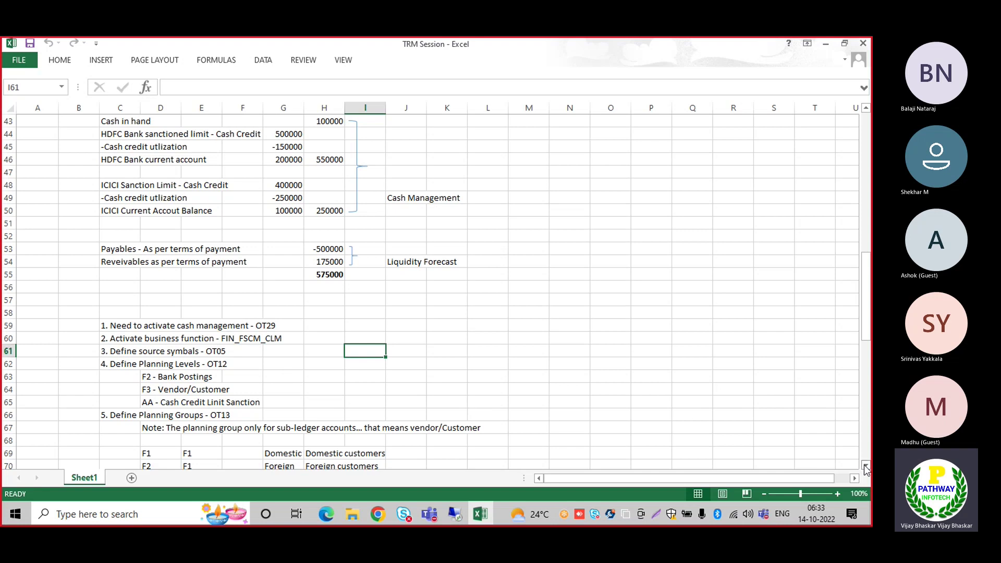
- Scroll the TRM Session notes down to the 'Changes for FF7AN/FF7AB' list
{"action": "left_click_drag", "start_coordinate": [864, 464], "coordinate": [864, 464]}
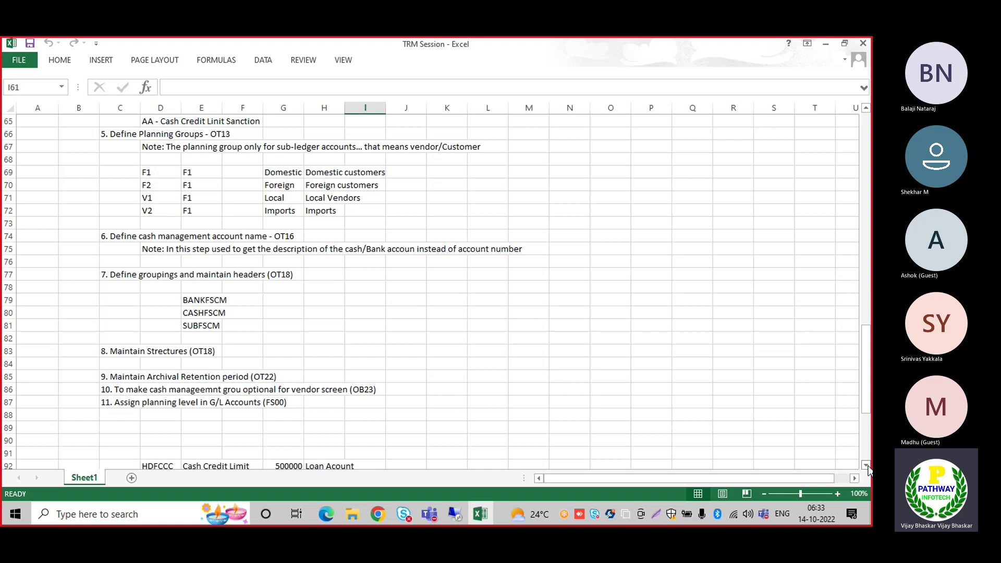
{"action": "left_click_drag", "start_coordinate": [865, 464], "coordinate": [866, 464]}
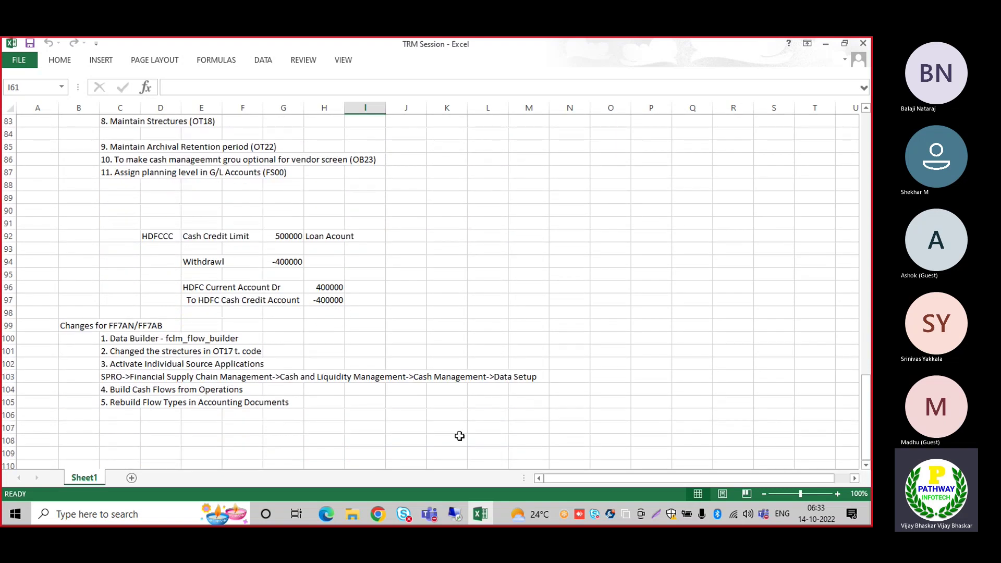
- Bring the SAP session forward and return to the main menu with /n
{"action": "left_click", "coordinate": [452, 518]}
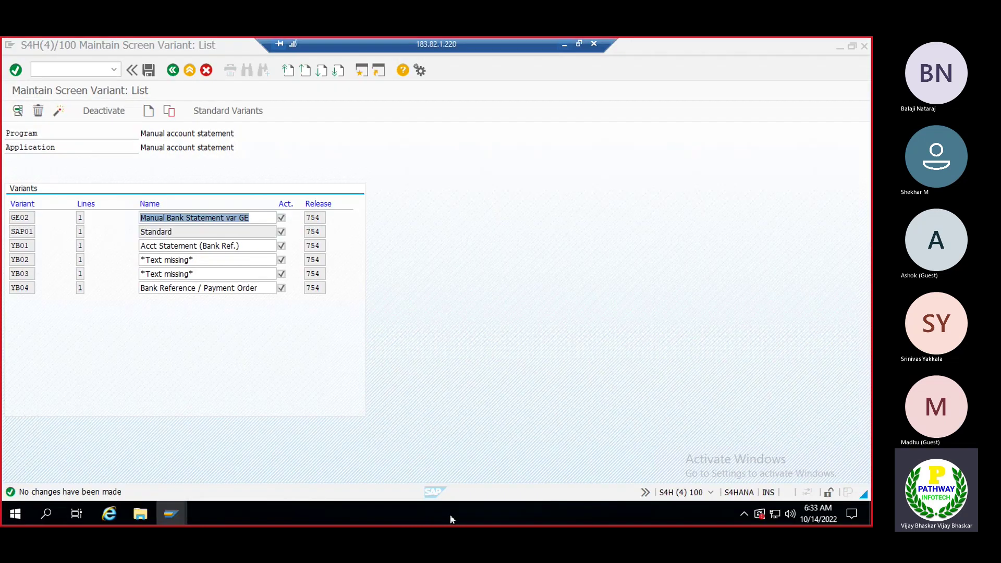
{"action": "left_click", "coordinate": [74, 71]}
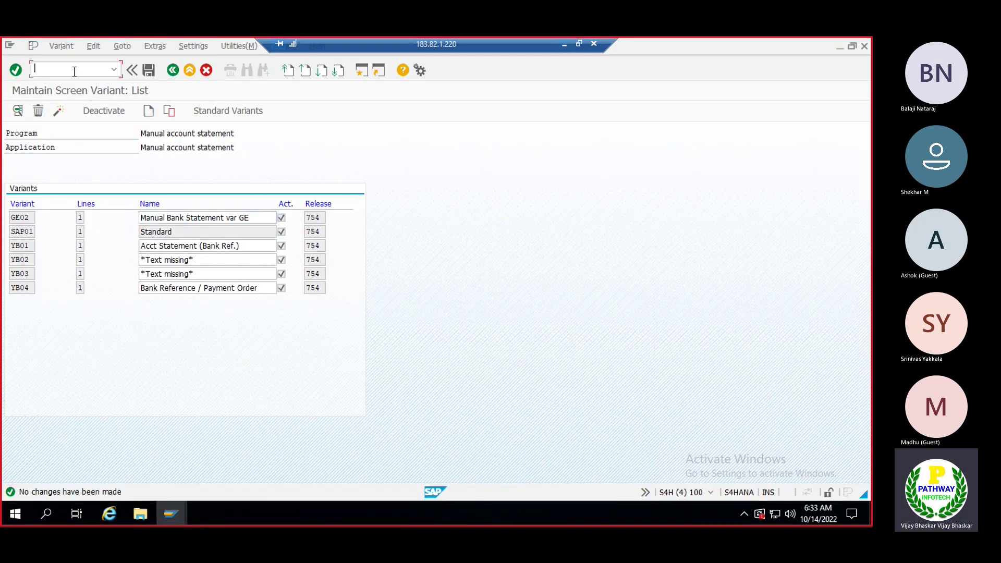
{"action": "type", "text": "/n"}
{"action": "key", "text": "Return"}
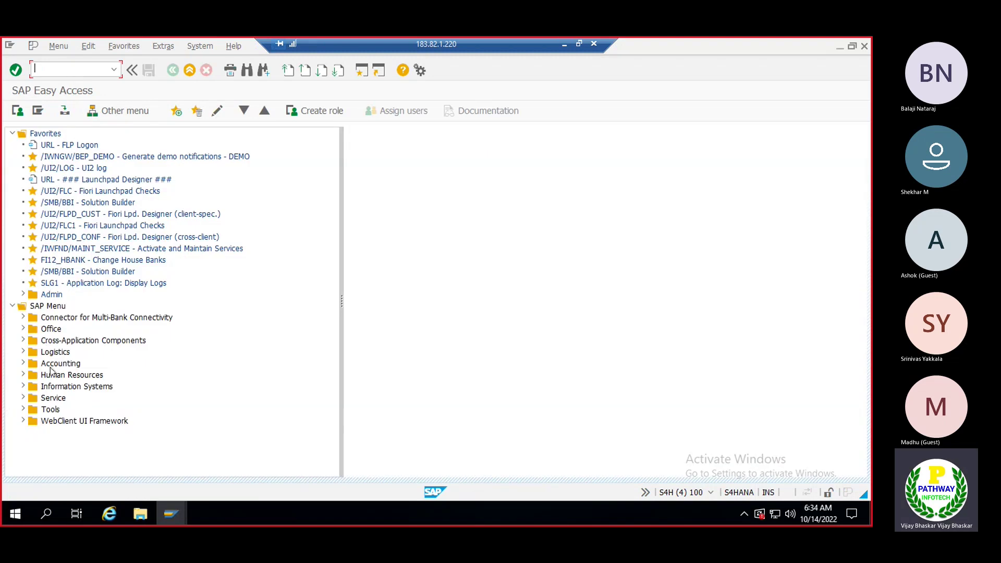
- Expand Accounting > Financial Supply Chain Management > Cash and Liquidity Management down to FF7AN
{"action": "double_click", "coordinate": [51, 364]}
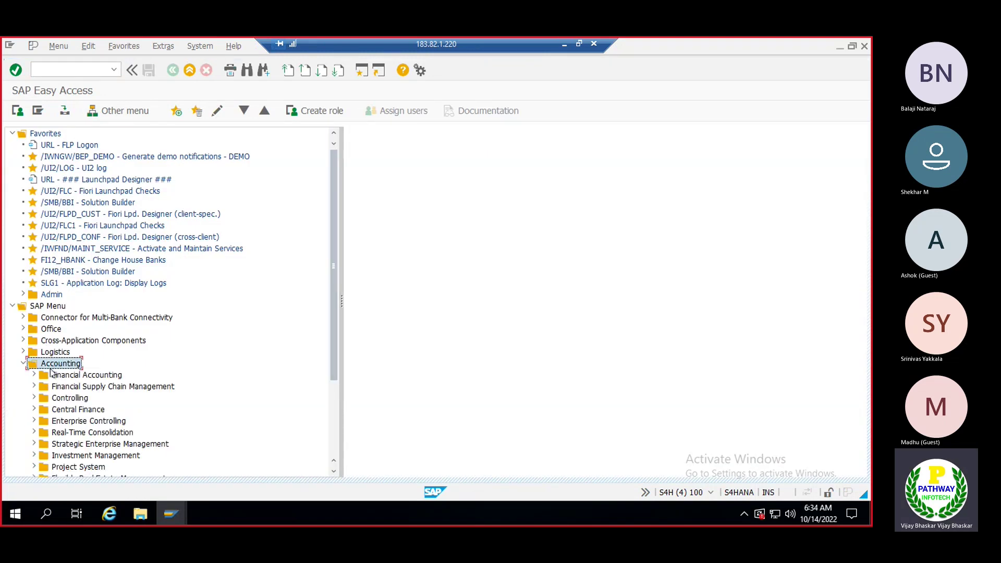
{"action": "key", "text": "Down"}
{"action": "key", "text": "Down"}
{"action": "key", "text": "Return"}
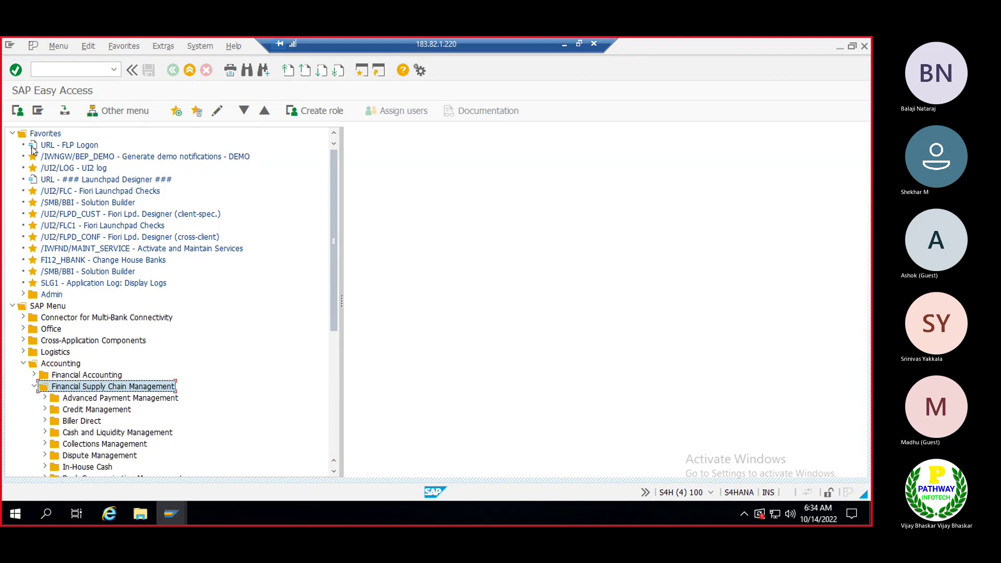
{"action": "left_click", "coordinate": [13, 133]}
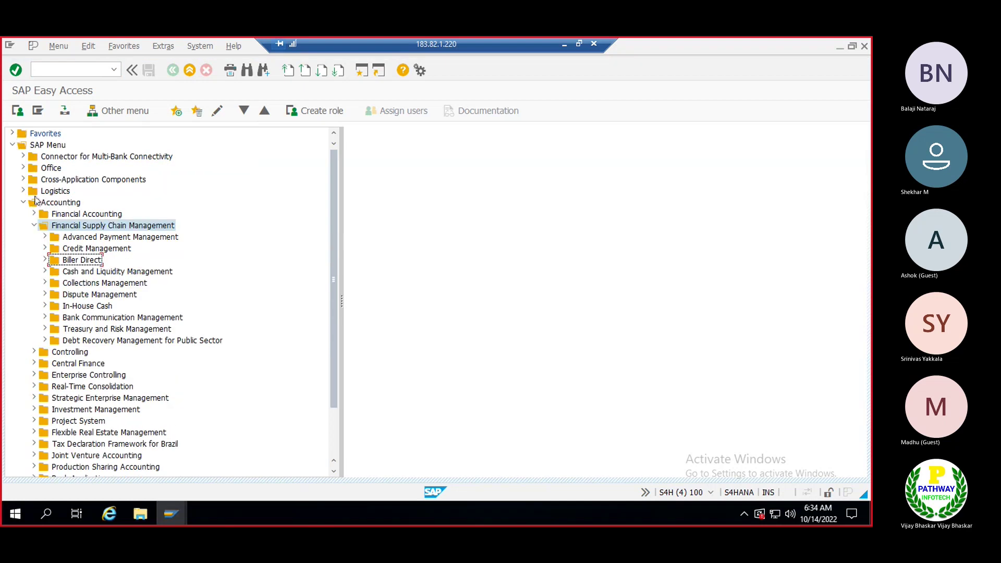
{"action": "double_click", "coordinate": [92, 273]}
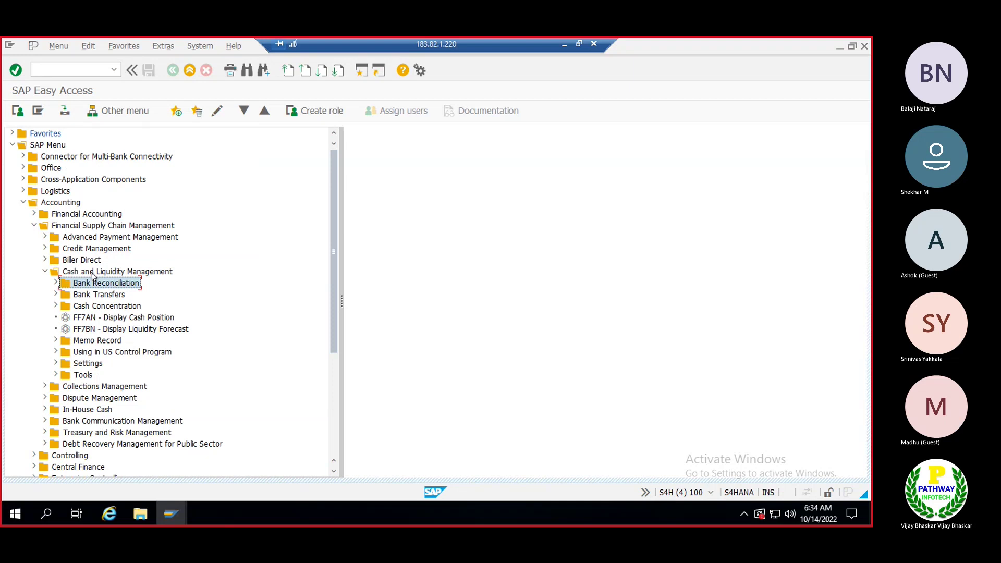
{"action": "key", "text": "Down"}
{"action": "key", "text": "Down"}
{"action": "key", "text": "Down"}
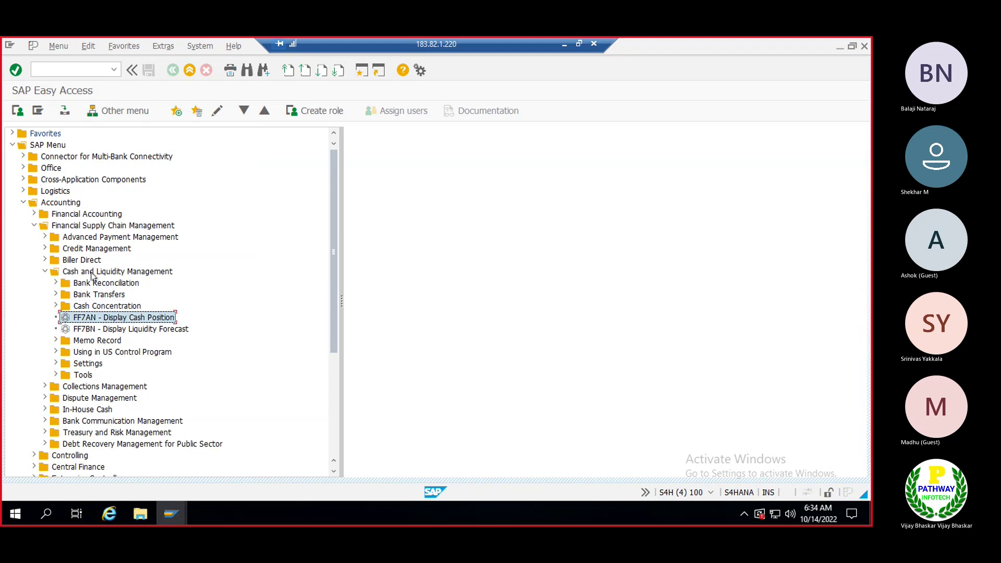
- Launch FF7AN and enter company code FSCM from the suggestions
{"action": "double_click", "coordinate": [98, 319]}
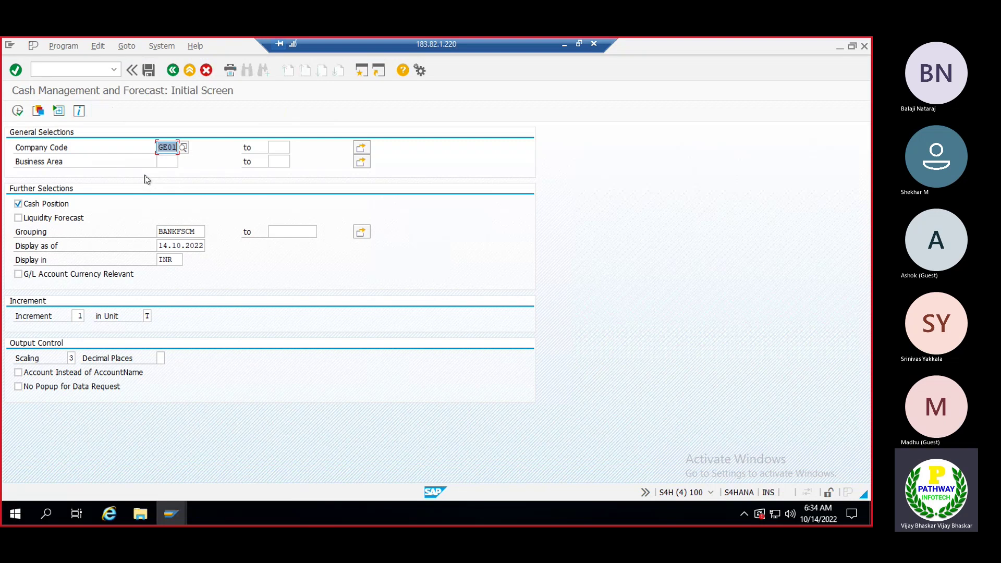
{"action": "type", "text": "FECM"}
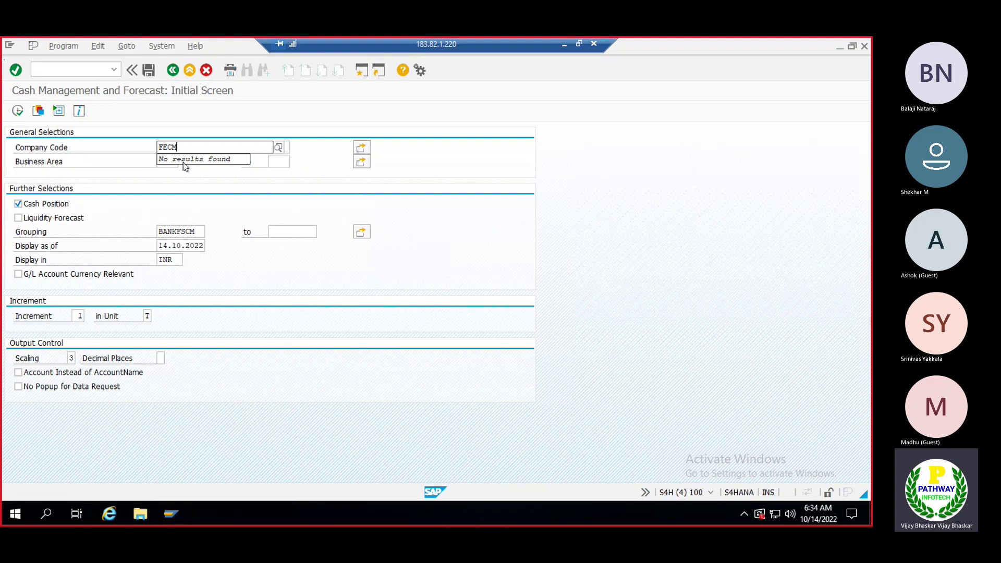
{"action": "key", "text": "BackSpace"}
{"action": "key", "text": "BackSpace"}
{"action": "key", "text": "BackSpace"}
{"action": "type", "text": "SCM"}
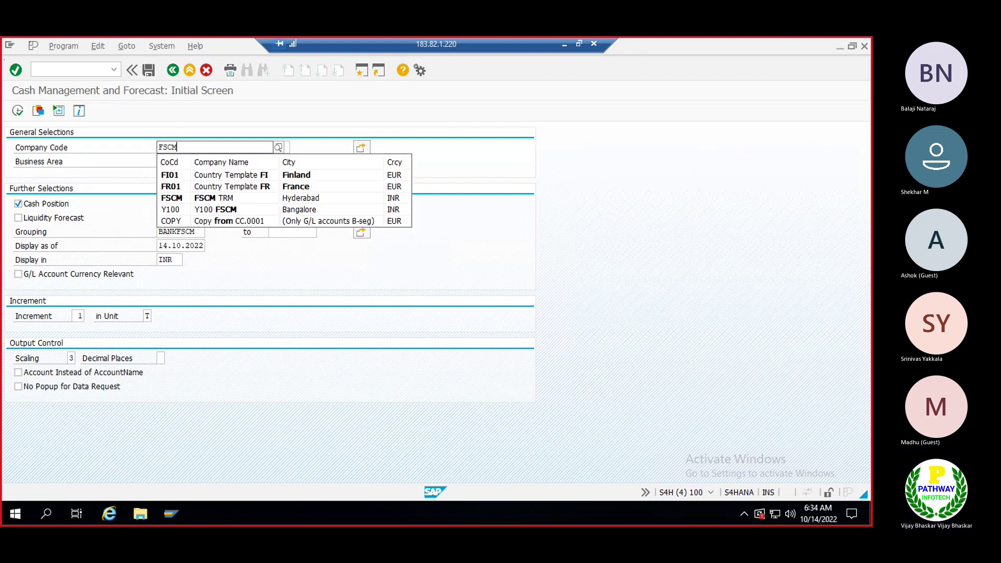
{"action": "left_click", "coordinate": [180, 173]}
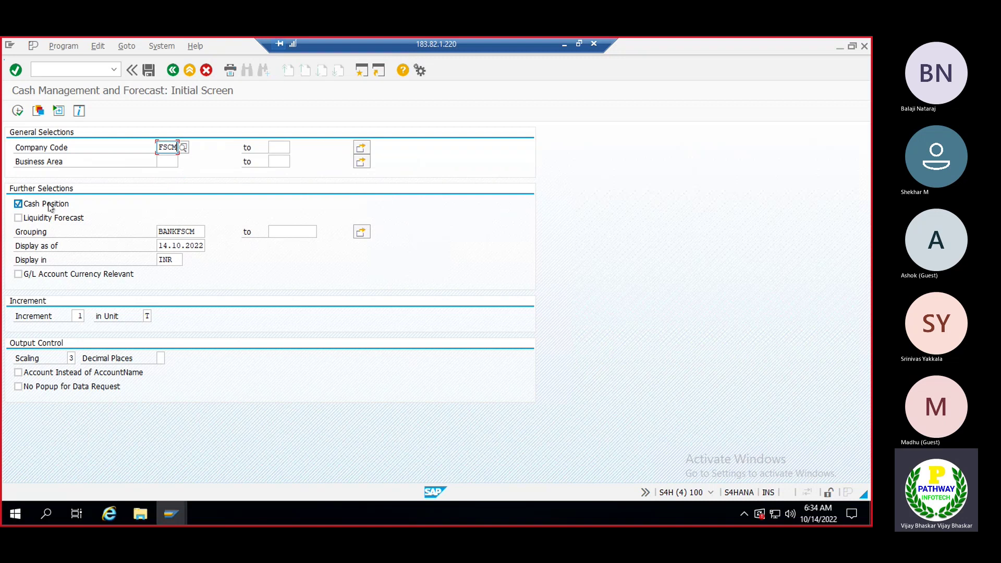
- Tick Liquidity Forecast and select the existing BANKFSCM grouping value
{"action": "left_click", "coordinate": [19, 219]}
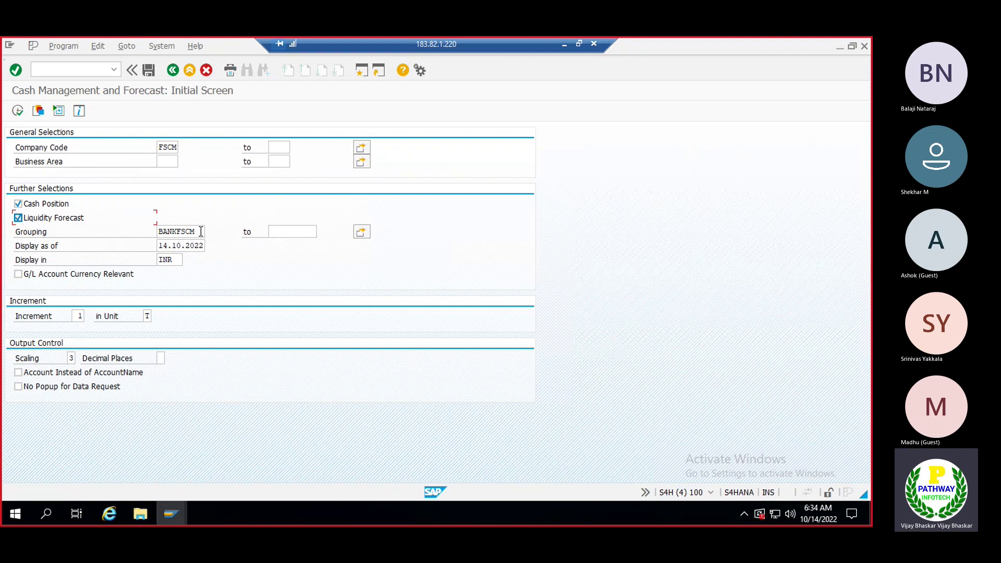
{"action": "left_click_drag", "start_coordinate": [199, 233], "coordinate": [160, 230]}
{"action": "left_click", "coordinate": [159, 230]}
- In Grouping multiple selection, add SUBFSCM from input history as the second value
{"action": "left_click", "coordinate": [362, 234]}
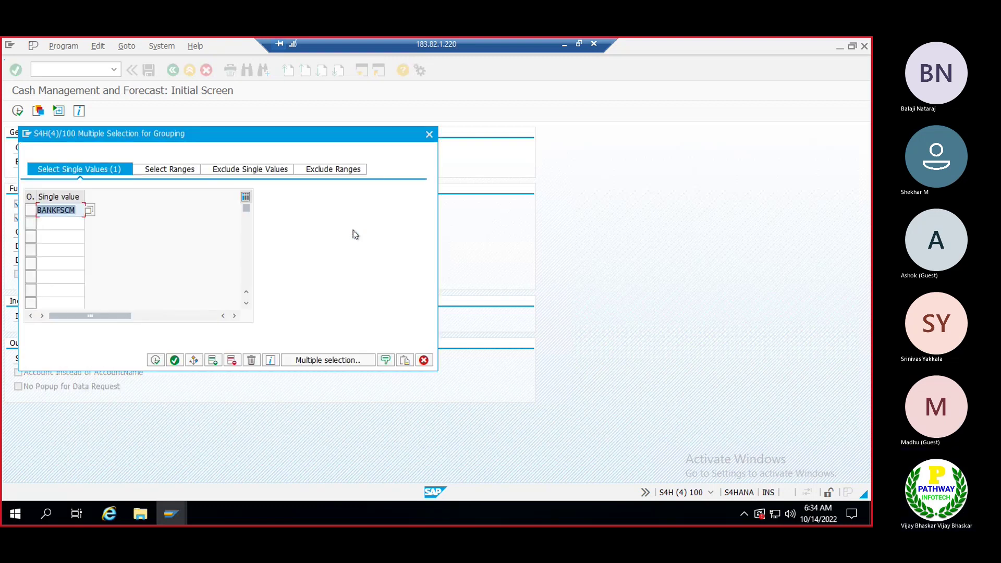
{"action": "left_click", "coordinate": [50, 223]}
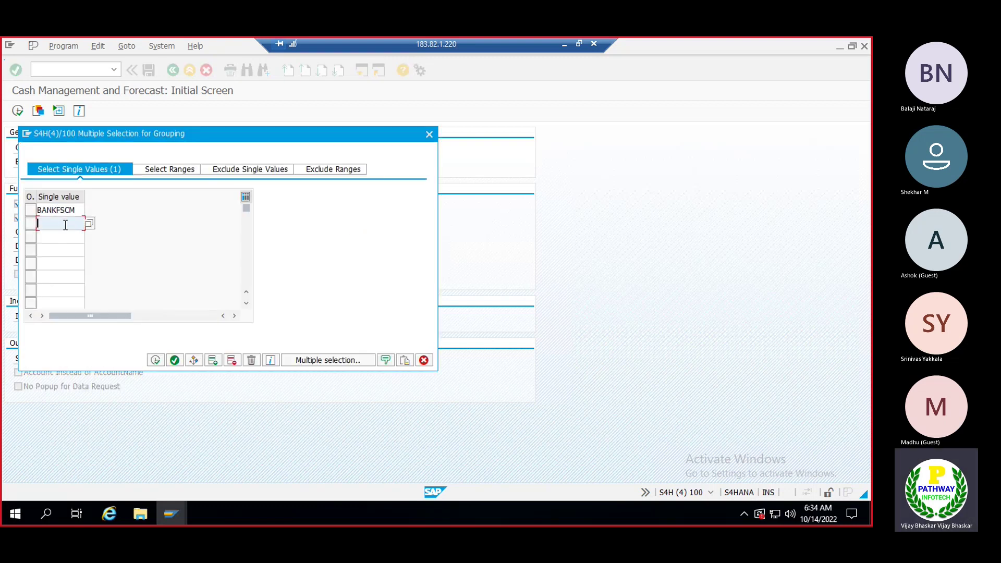
{"action": "left_click", "coordinate": [66, 225]}
{"action": "key", "text": "Down"}
{"action": "key", "text": "Down"}
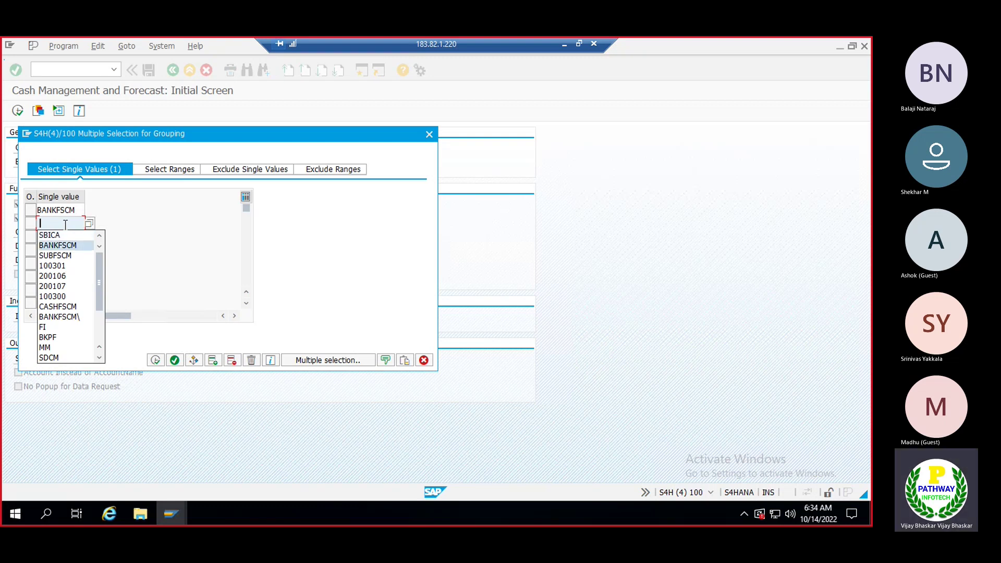
{"action": "key", "text": "Down"}
{"action": "key", "text": "Return"}
- Add CASHFSCM as the third grouping value, then bring the Excel notes to the front
{"action": "left_click", "coordinate": [60, 237]}
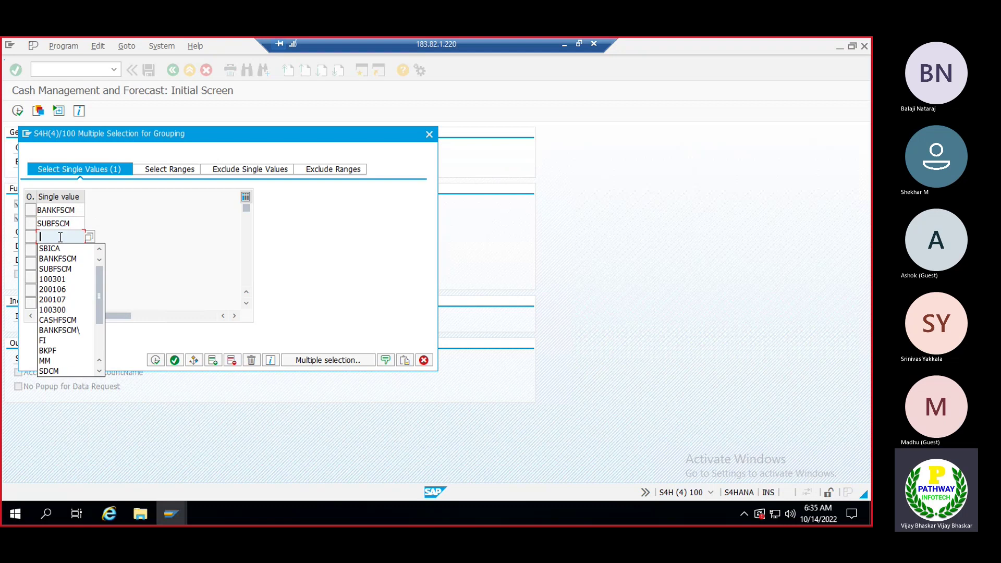
{"action": "key", "text": "Down"}
{"action": "key", "text": "Down"}
{"action": "key", "text": "Down"}
{"action": "key", "text": "Down"}
{"action": "key", "text": "Down"}
{"action": "key", "text": "Down"}
{"action": "key", "text": "Down"}
{"action": "key", "text": "Down"}
{"action": "key", "text": "Return"}
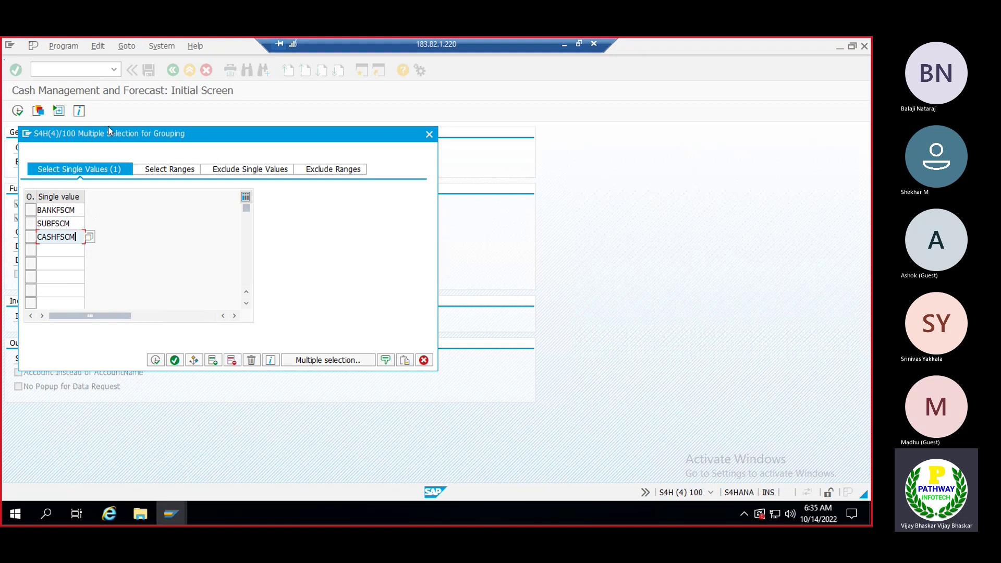
{"action": "left_click_drag", "start_coordinate": [108, 127], "coordinate": [307, 133]}
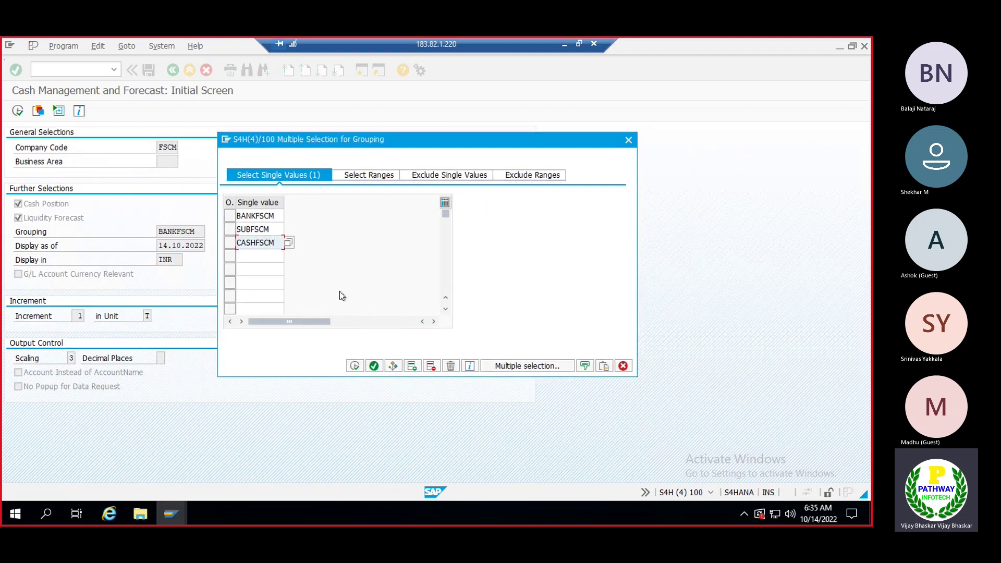
{"action": "left_click", "coordinate": [562, 44]}
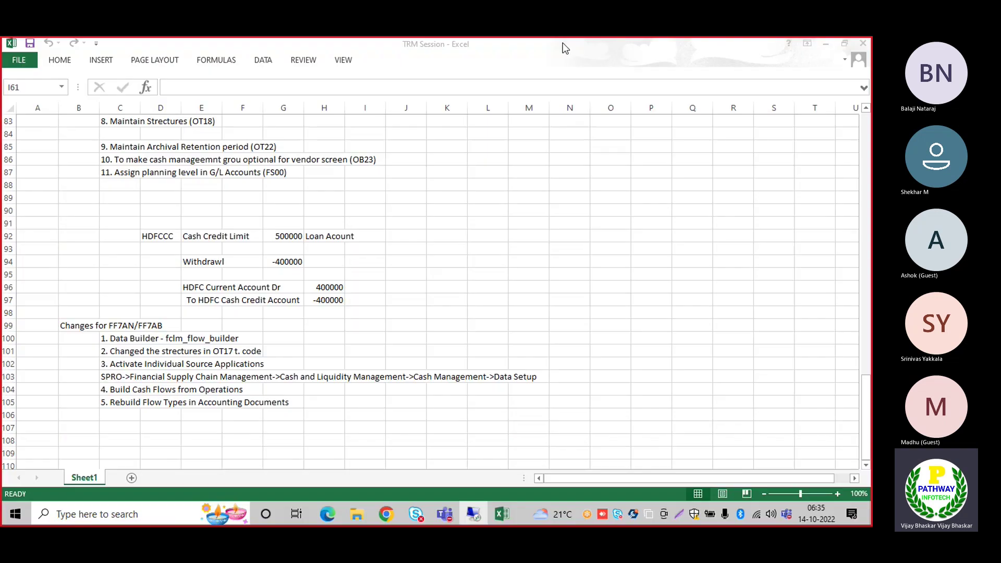
- Select the grouping names BANKFSCM, CASHFSCM and SUBFSCM in E79:E81, then return to SAP
{"action": "left_click", "coordinate": [865, 129]}
{"action": "scroll", "coordinate": [447, 302], "scroll_direction": "up", "scroll_amount": 9}
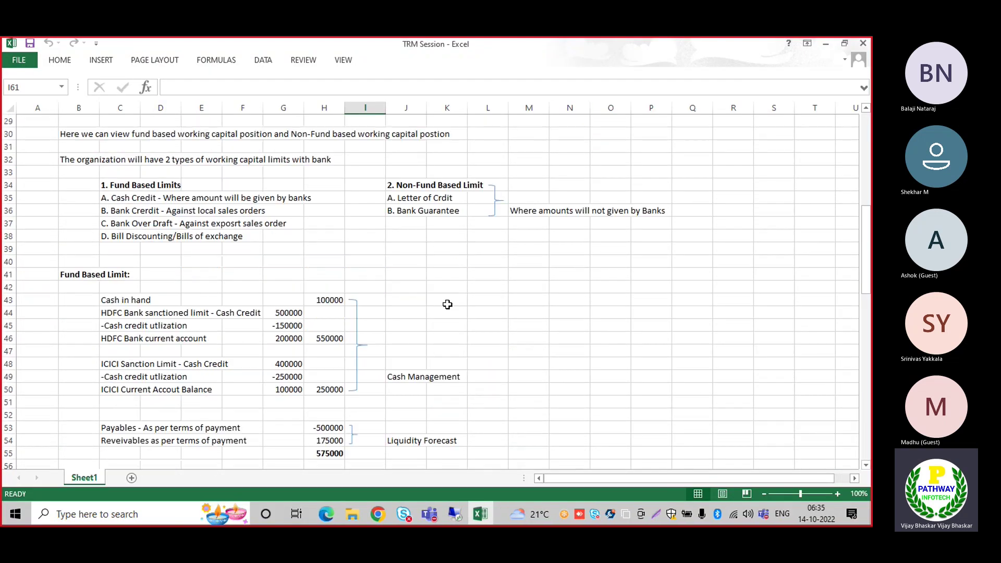
{"action": "left_click", "coordinate": [865, 464]}
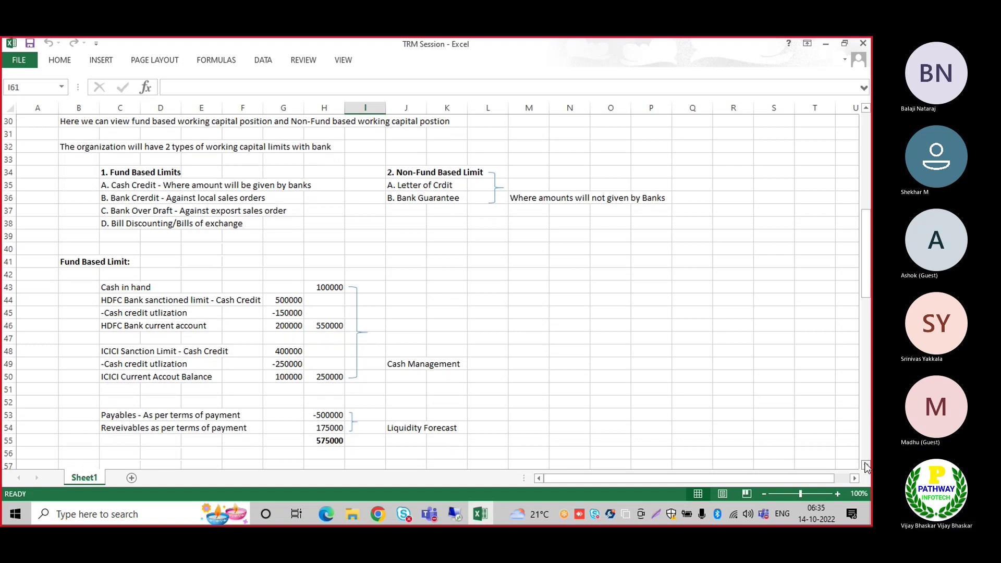
{"action": "scroll", "coordinate": [865, 465], "scroll_direction": "down", "scroll_amount": 6}
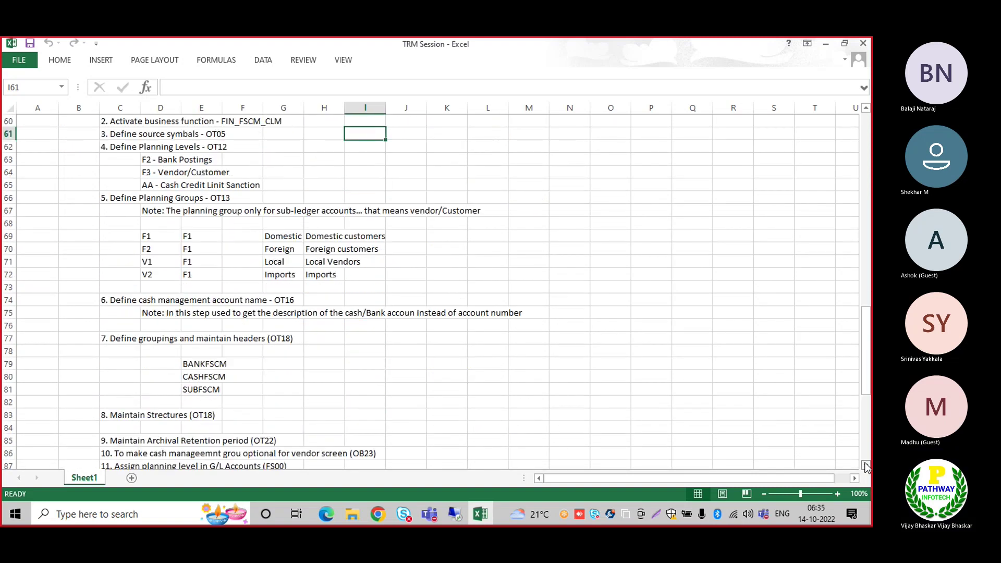
{"action": "left_click_drag", "start_coordinate": [197, 338], "coordinate": [197, 362]}
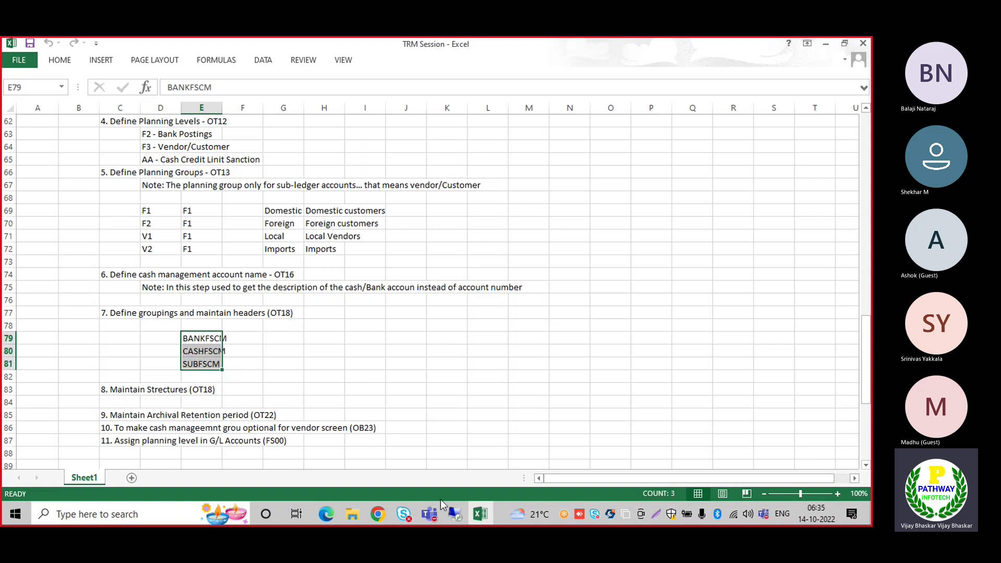
{"action": "left_click", "coordinate": [453, 514]}
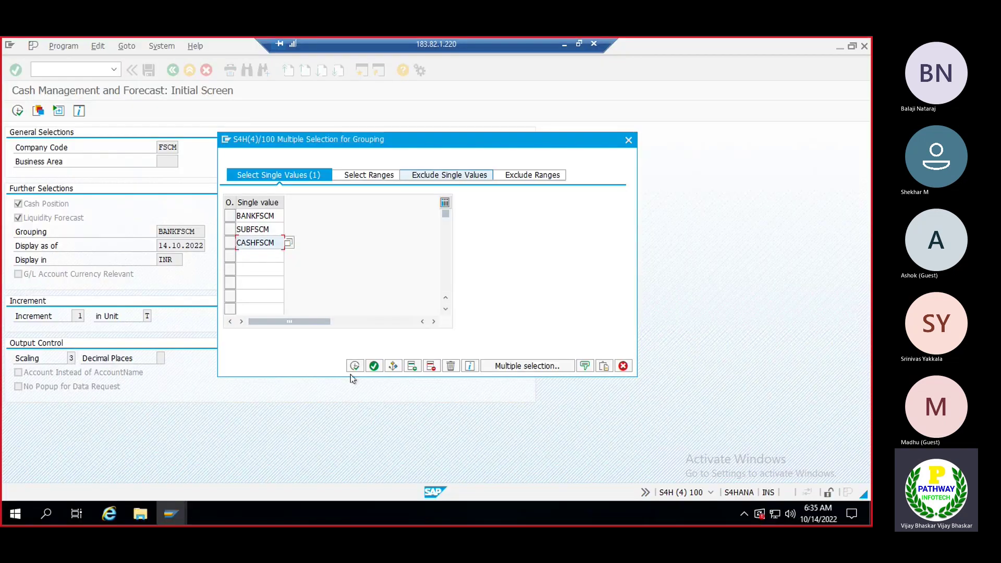
- Confirm groupings BANKFSCM, CASHFSCM, SUBFSCM, clear Scaling and show account numbers instead of names
{"action": "left_click", "coordinate": [354, 366]}
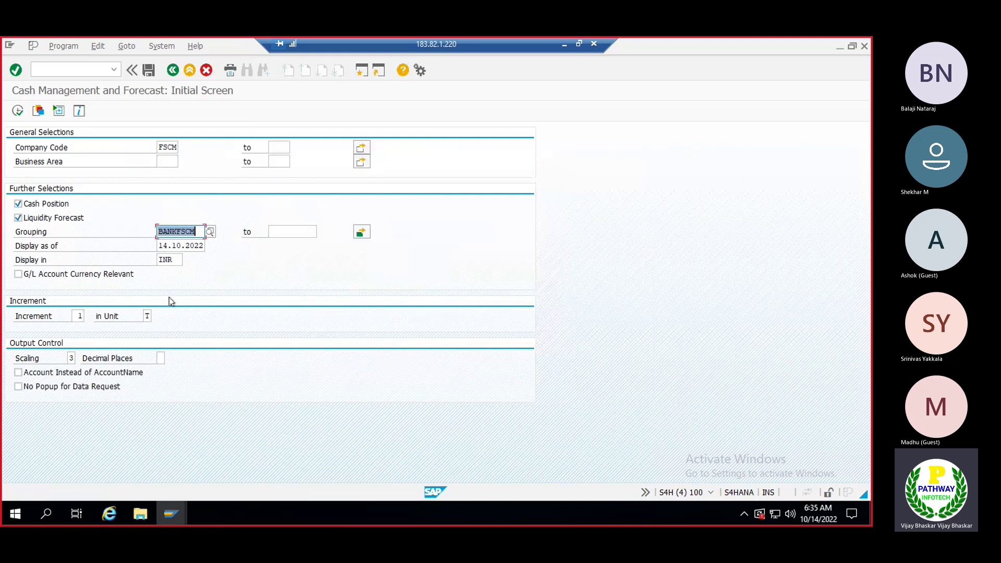
{"action": "left_click", "coordinate": [72, 357]}
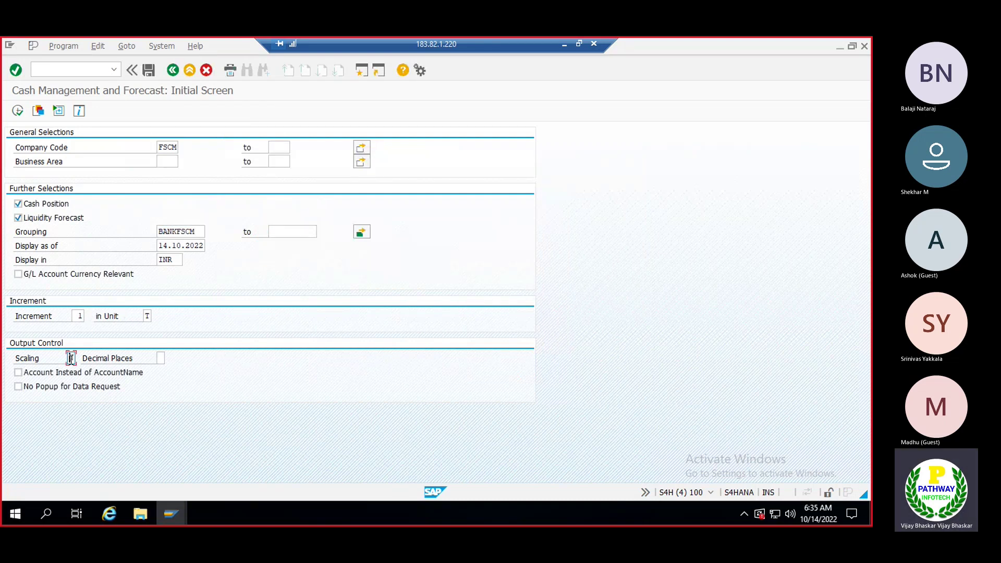
{"action": "left_click", "coordinate": [36, 376]}
- Execute the report, open the INR summarized display by sum group, and highlight HDFCCA and SBICA
{"action": "left_click", "coordinate": [17, 112]}
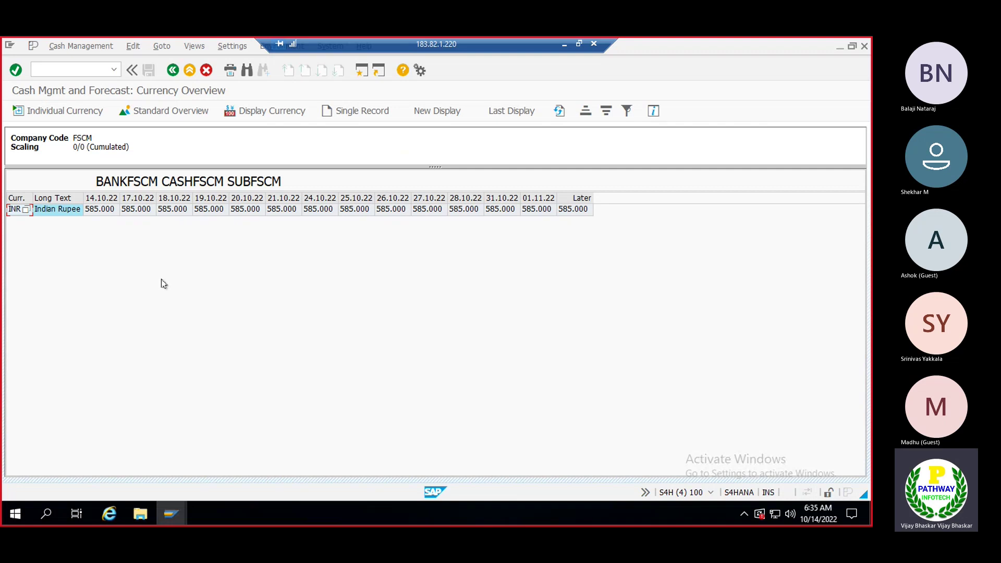
{"action": "left_click", "coordinate": [13, 211]}
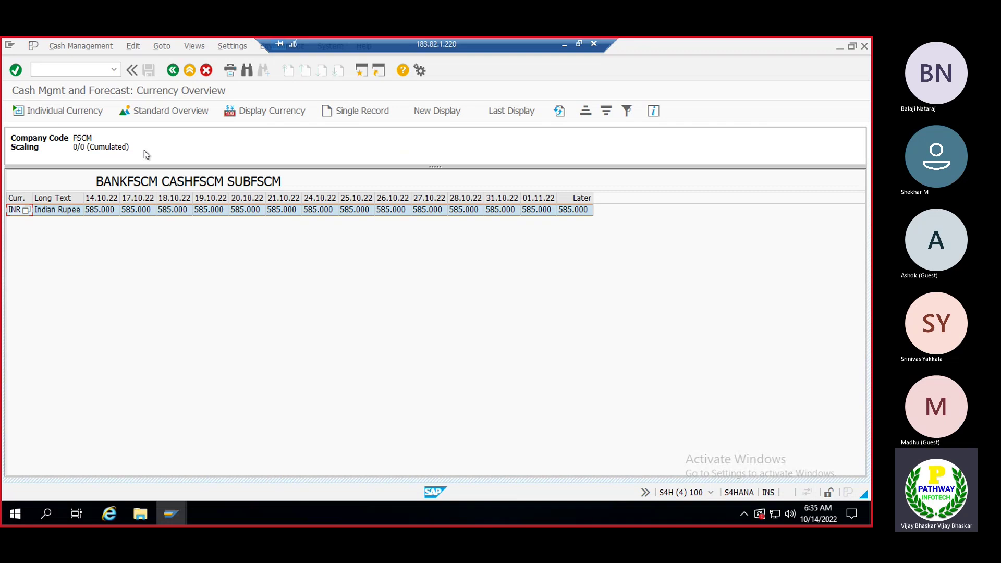
{"action": "left_click", "coordinate": [152, 113]}
{"action": "left_click", "coordinate": [152, 117]}
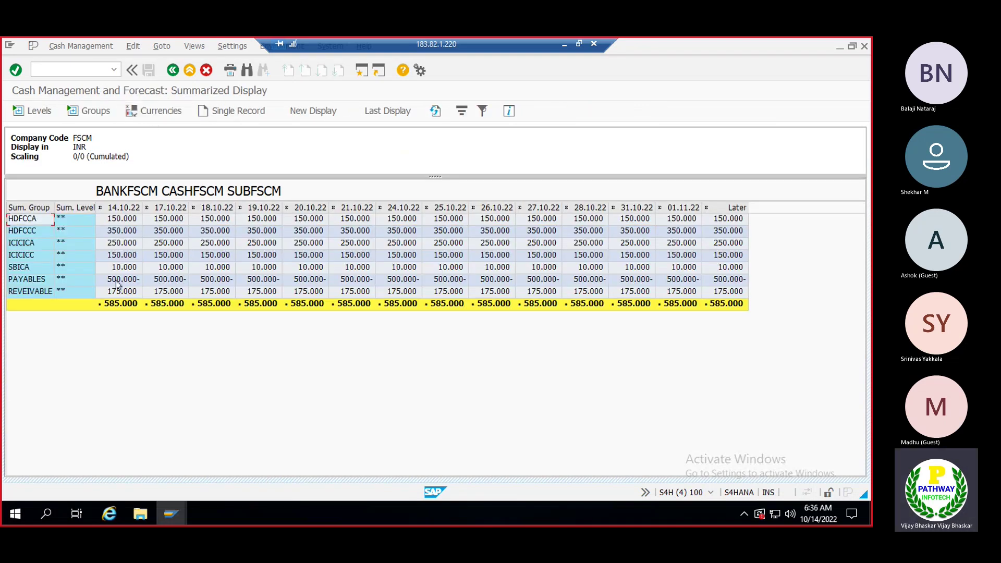
{"action": "left_click", "coordinate": [13, 269]}
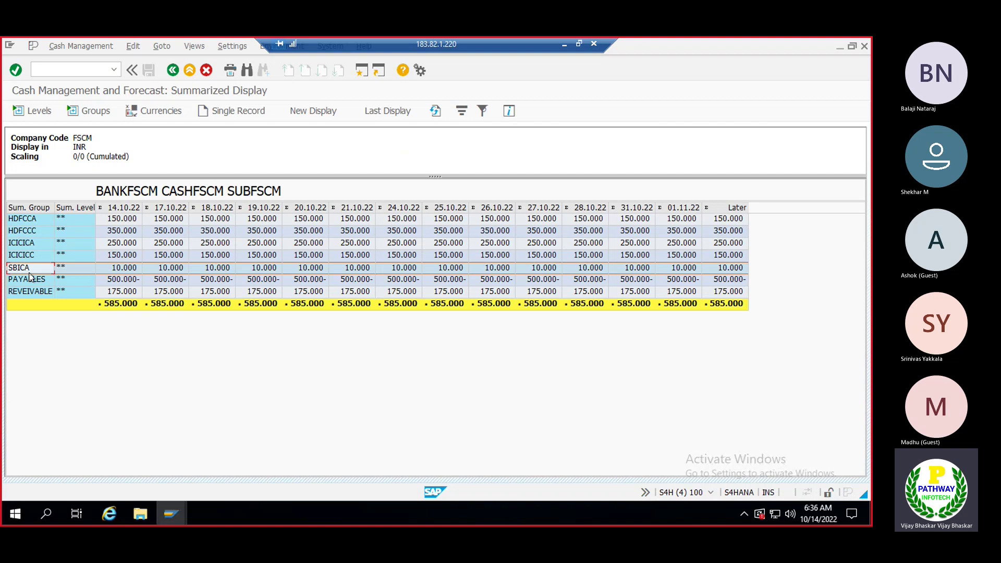
- In Excel, review Cash in hand, the HDFC sanctioned limit and the 575000 total formula, then return to SAP
{"action": "left_click", "coordinate": [564, 47]}
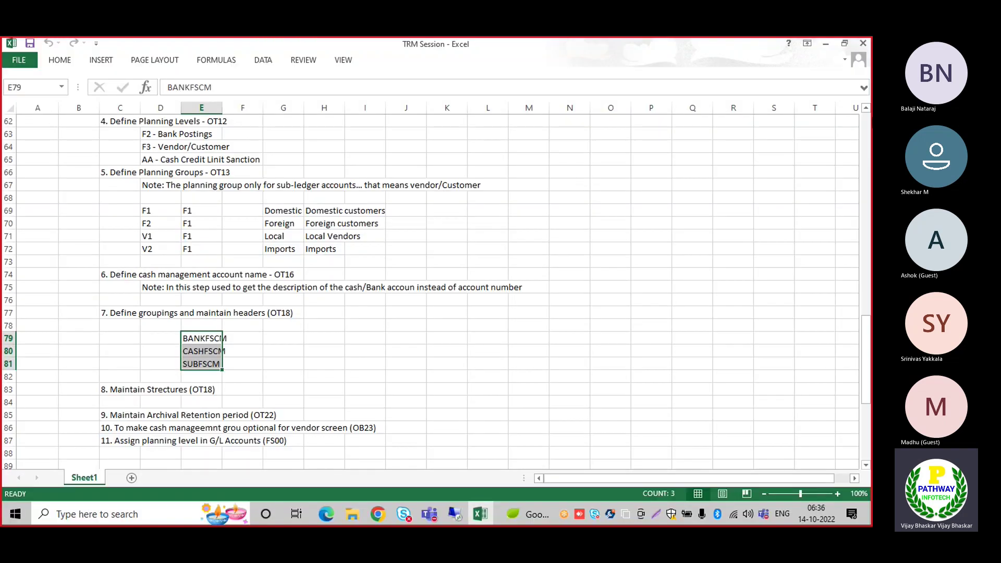
{"action": "left_click", "coordinate": [866, 109]}
{"action": "scroll", "coordinate": [867, 112], "scroll_direction": "up", "scroll_amount": 8}
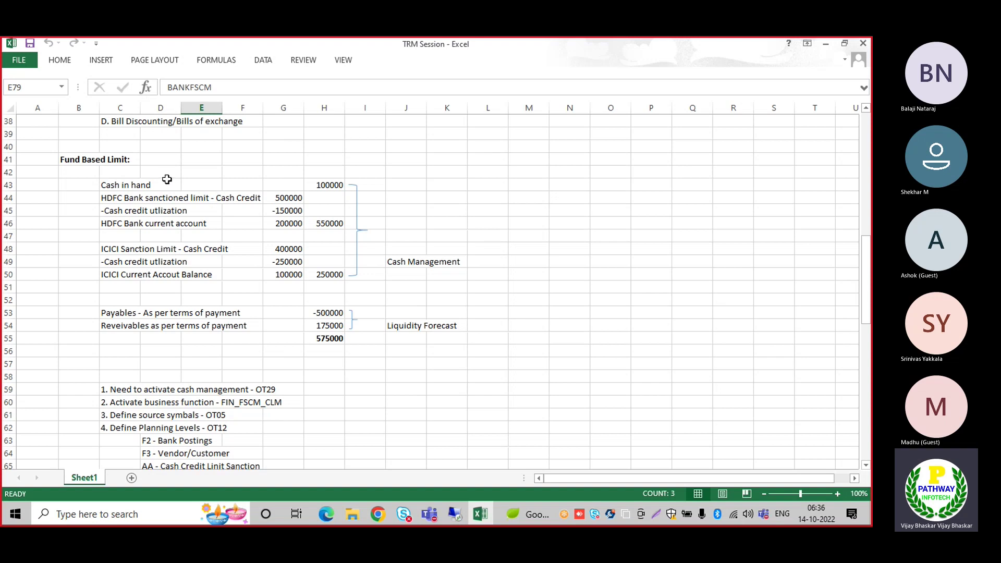
{"action": "left_click", "coordinate": [128, 182]}
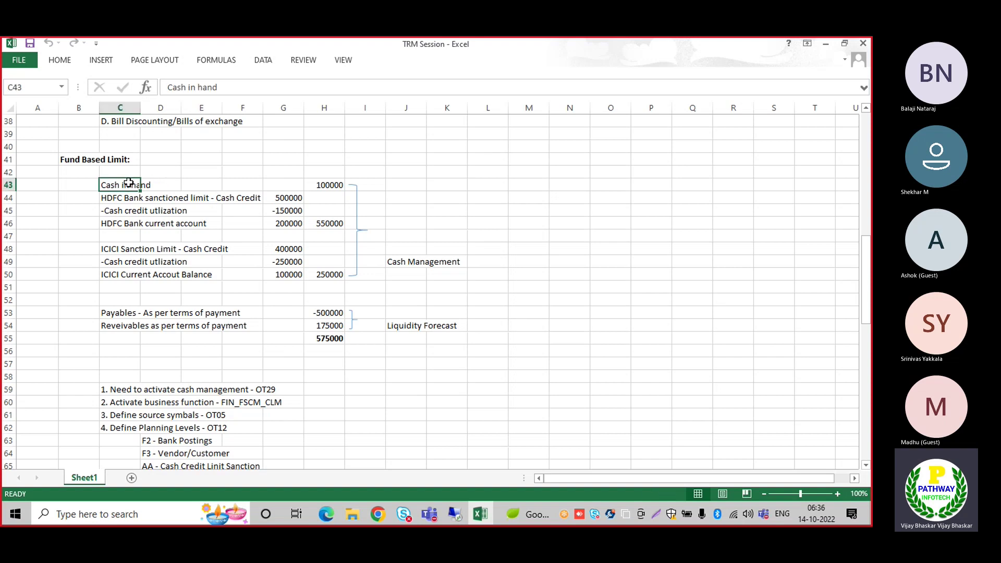
{"action": "left_click", "coordinate": [125, 200]}
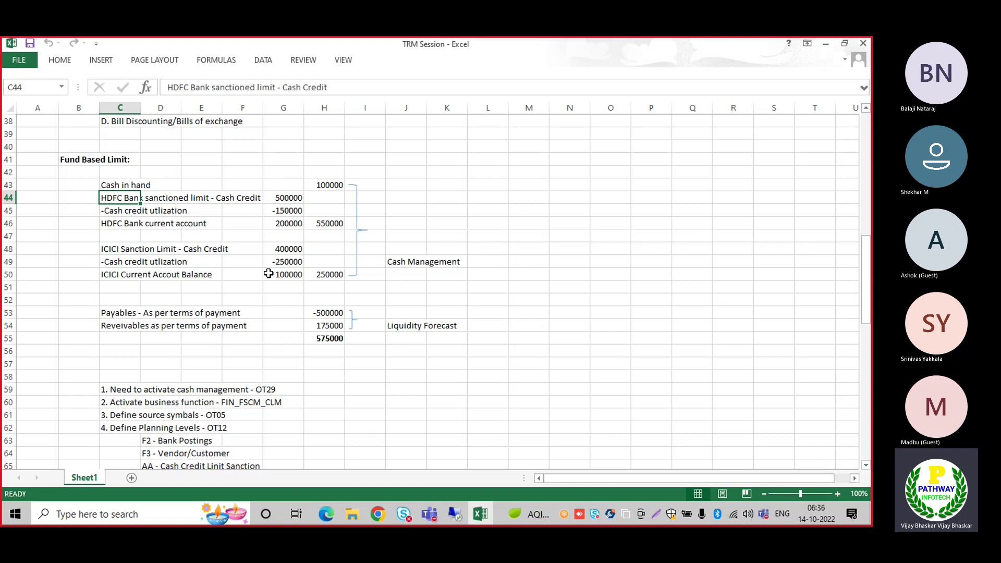
{"action": "left_click", "coordinate": [310, 341]}
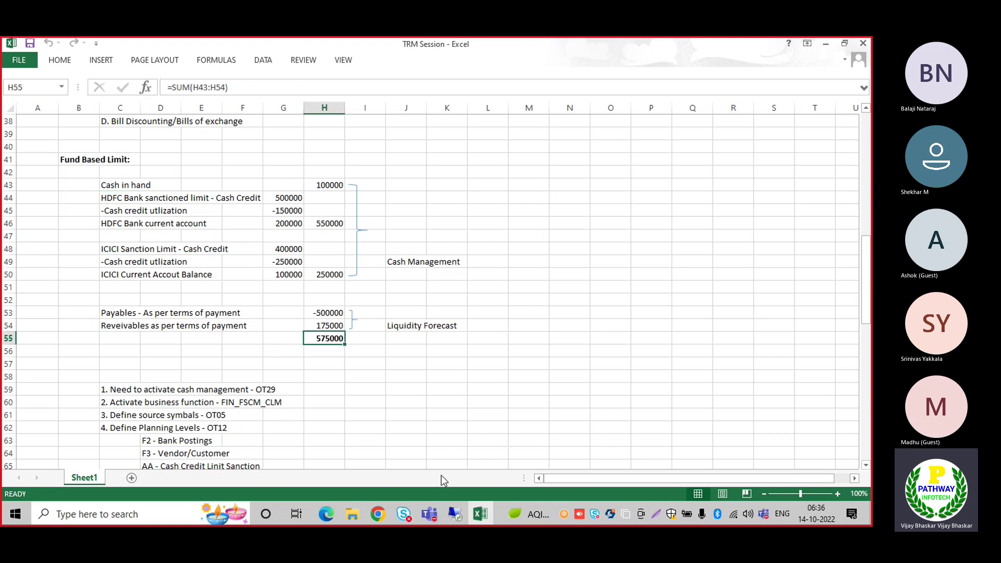
{"action": "left_click", "coordinate": [455, 514]}
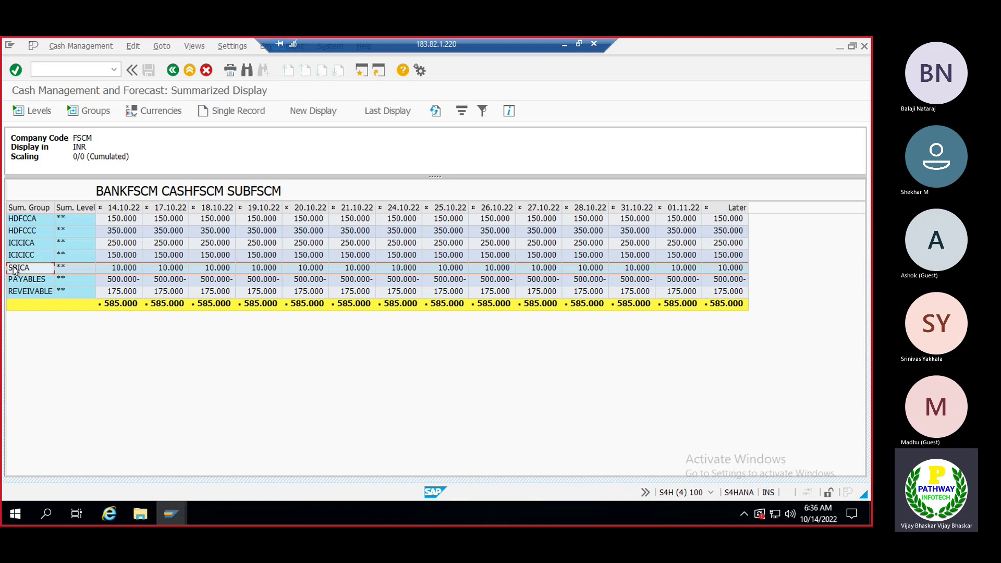
{"action": "left_click", "coordinate": [33, 223]}
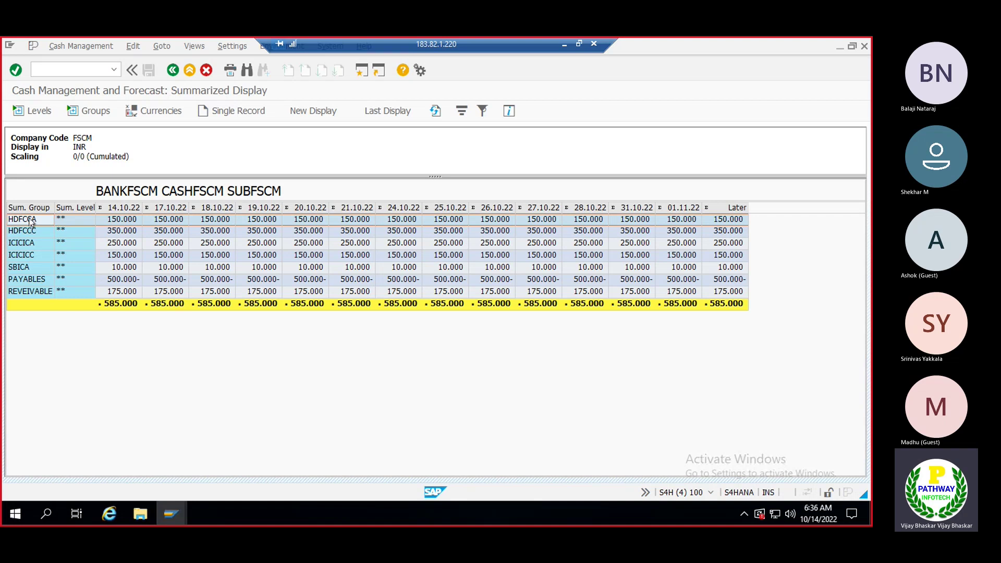
{"action": "double_click", "coordinate": [29, 222]}
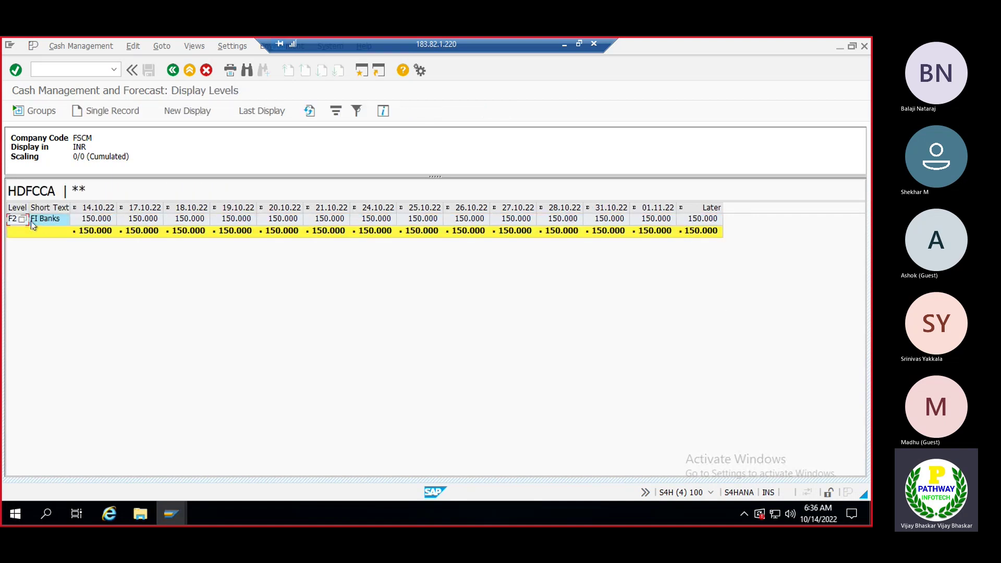
{"action": "left_click_drag", "start_coordinate": [30, 207], "coordinate": [52, 210]}
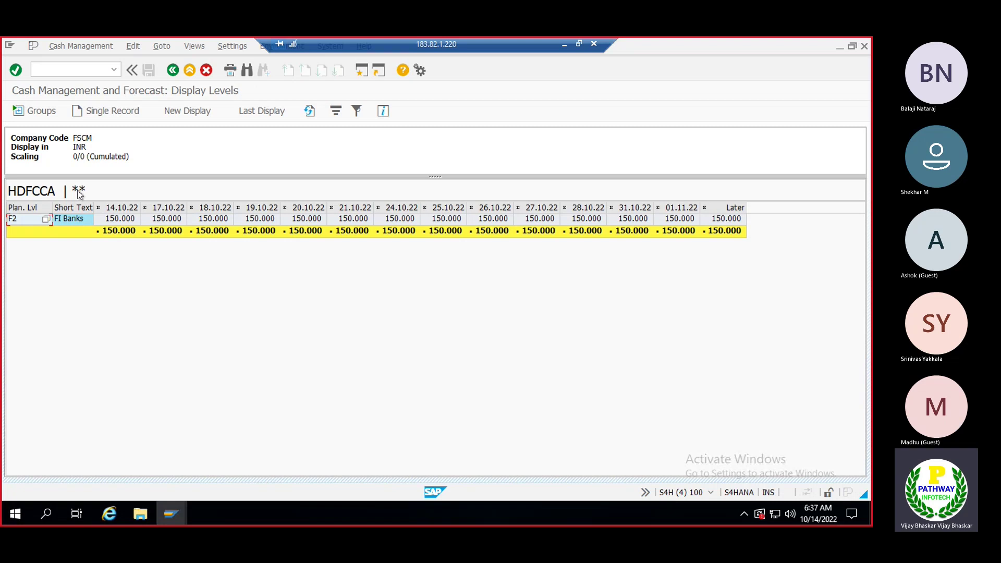
{"action": "left_click", "coordinate": [173, 71]}
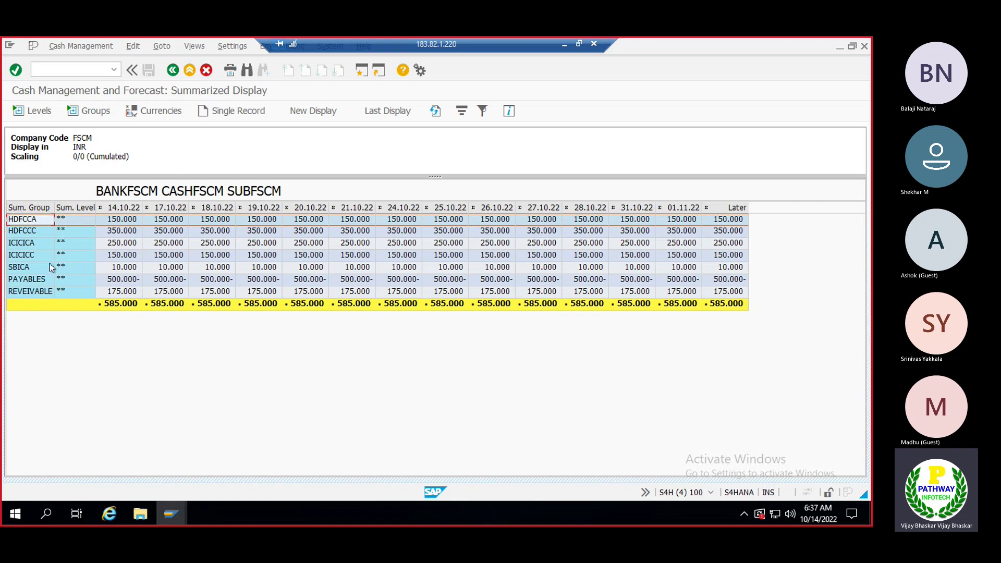
{"action": "left_click", "coordinate": [19, 268]}
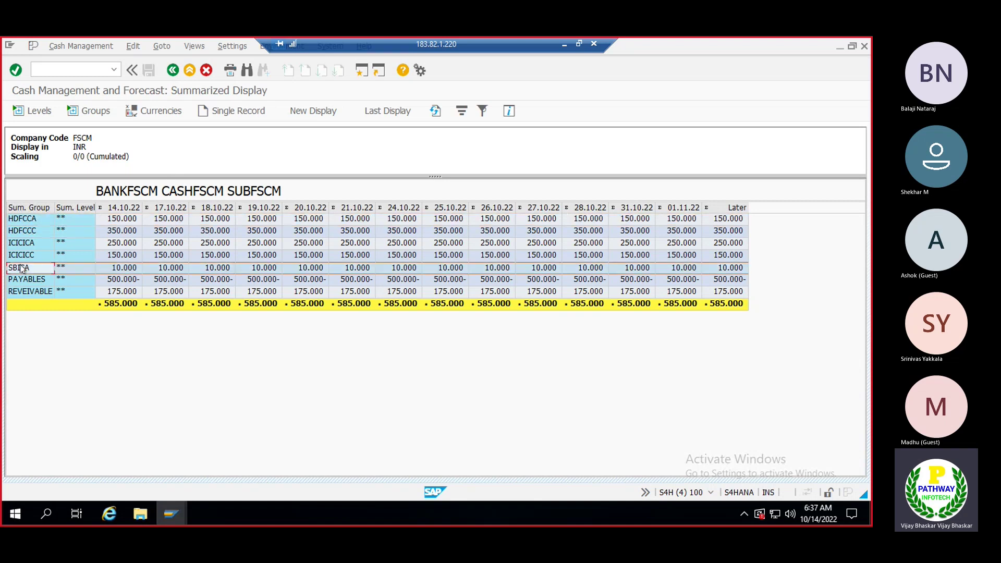